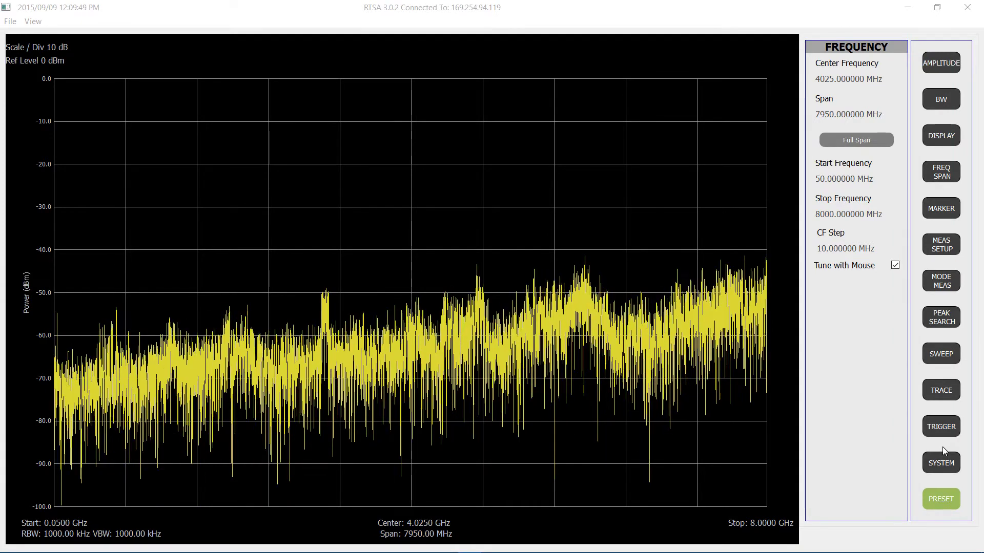
# In the amplitude settings, disable Auto Attenuation and set attenuation to 0 dB
pyautogui.click(941, 69)
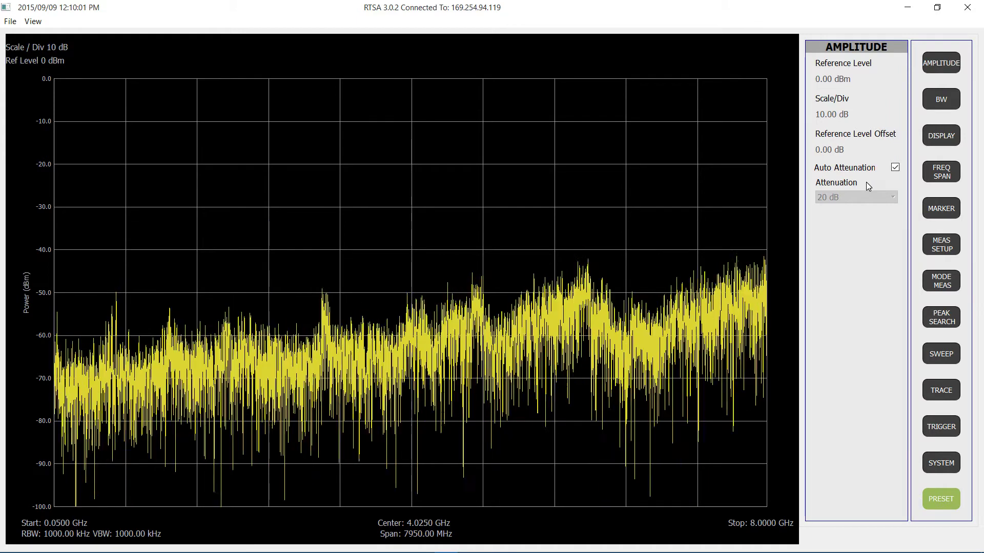
pyautogui.click(895, 167)
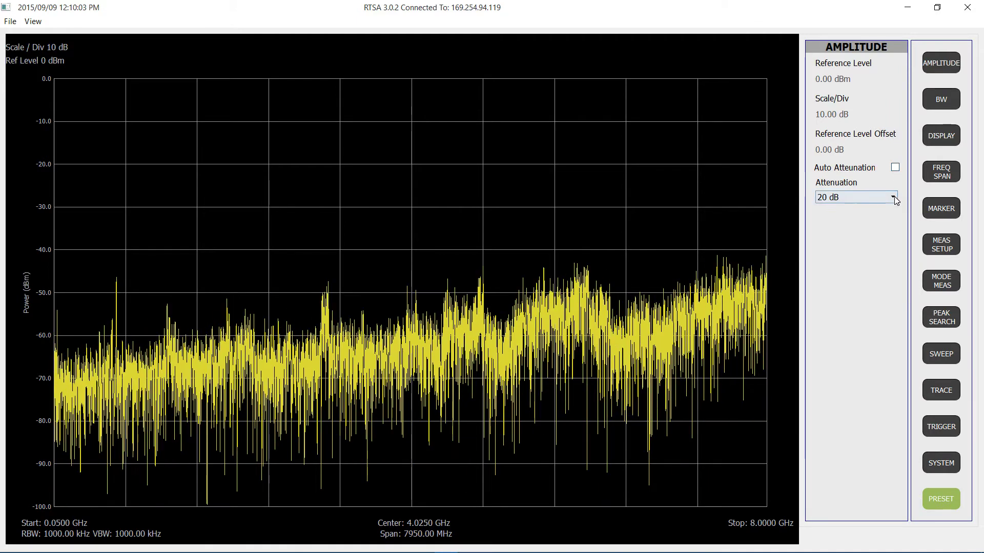
pyautogui.click(893, 197)
pyautogui.click(880, 209)
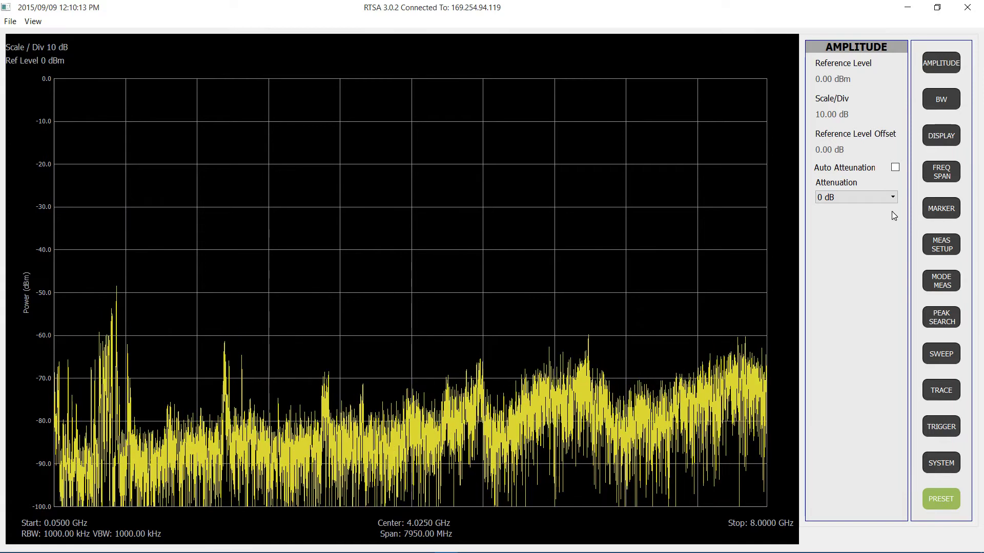
# Enable the display line from the Display settings
pyautogui.click(955, 107)
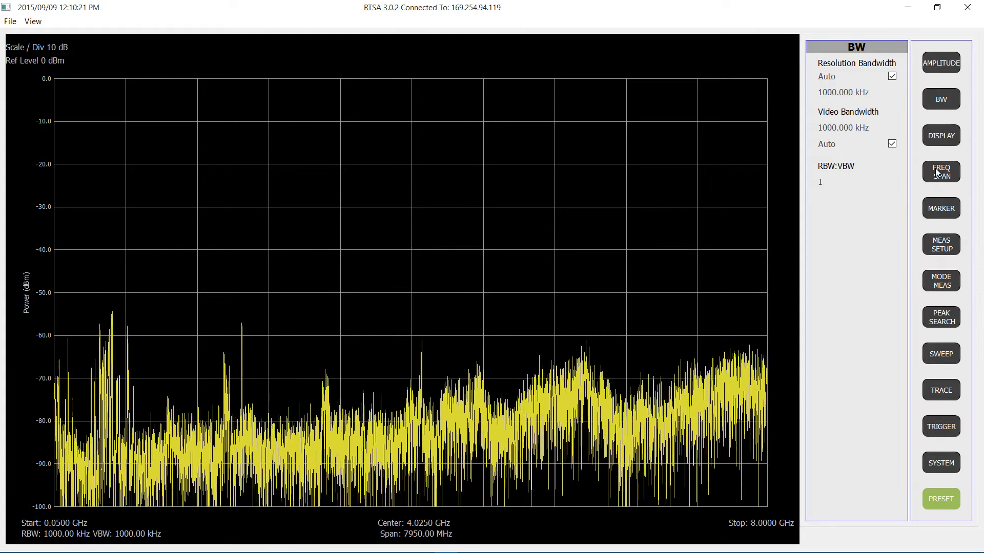
pyautogui.click(941, 136)
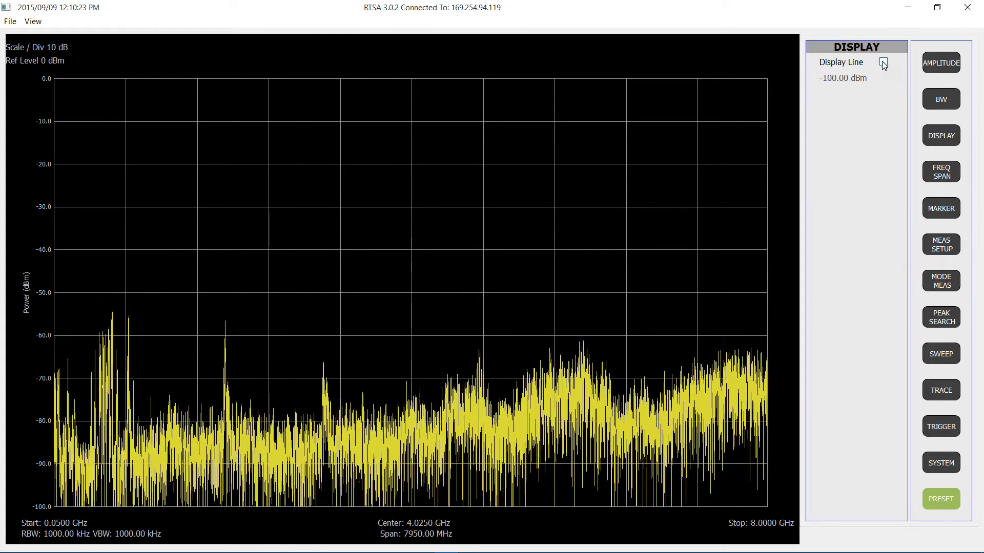
pyautogui.click(884, 63)
# Set the display line to -70 dBm, then drag it up to about -52.06 dBm
pyautogui.click(845, 78)
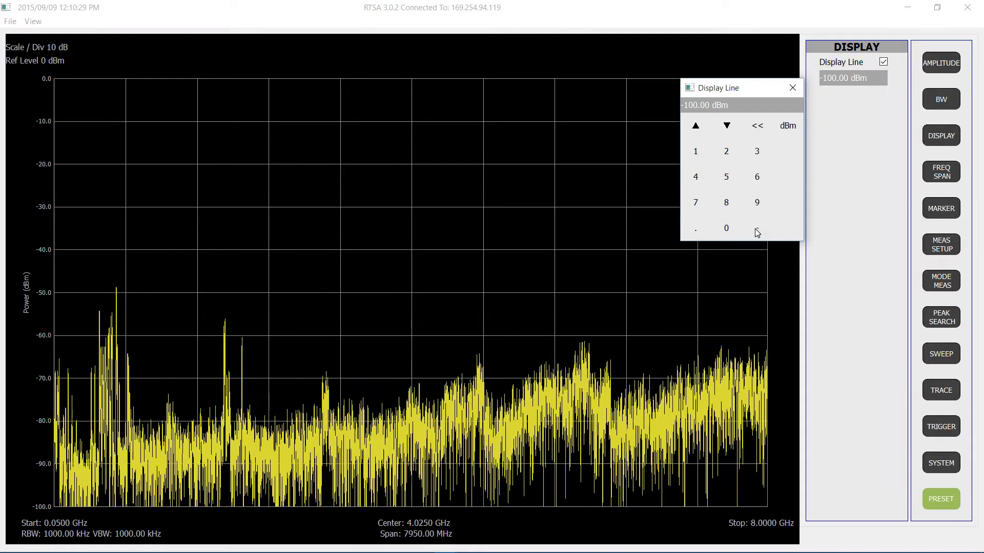
pyautogui.click(757, 230)
pyautogui.click(696, 203)
pyautogui.click(726, 228)
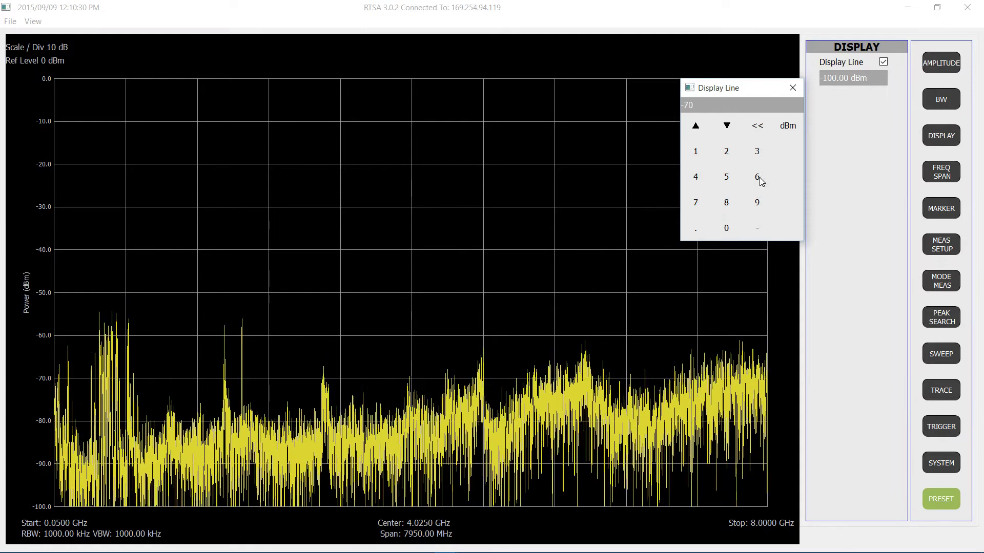
pyautogui.click(787, 127)
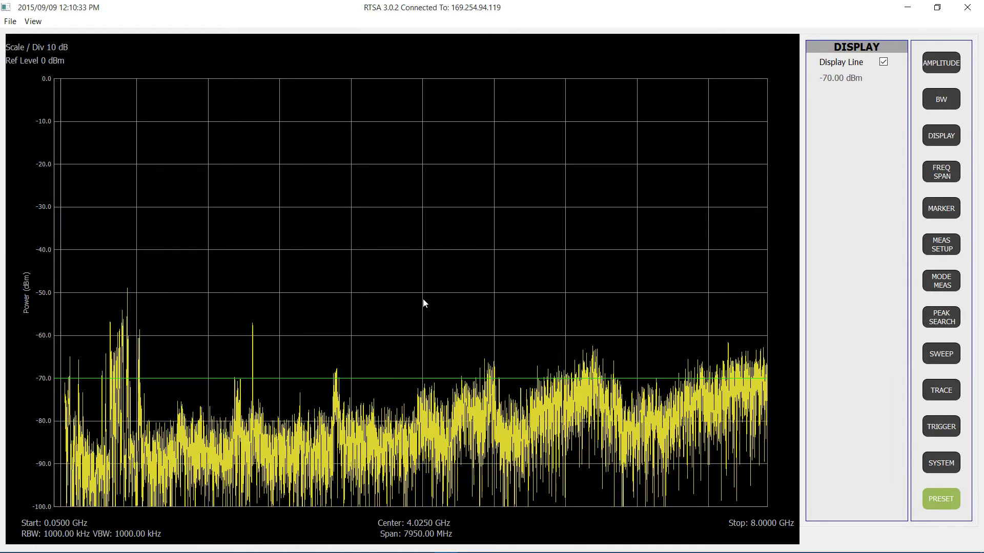
pyautogui.moveTo(410, 378); pyautogui.dragTo(417, 297)
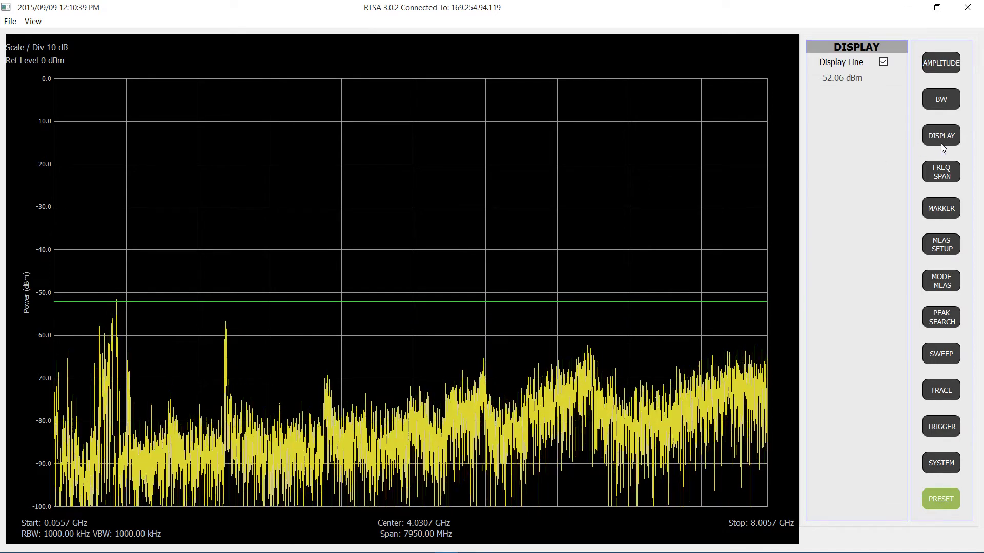
# Show frequency settings (centre 4030.696610 MHz, span 7950 MHz) and place marker 1 there
pyautogui.click(941, 172)
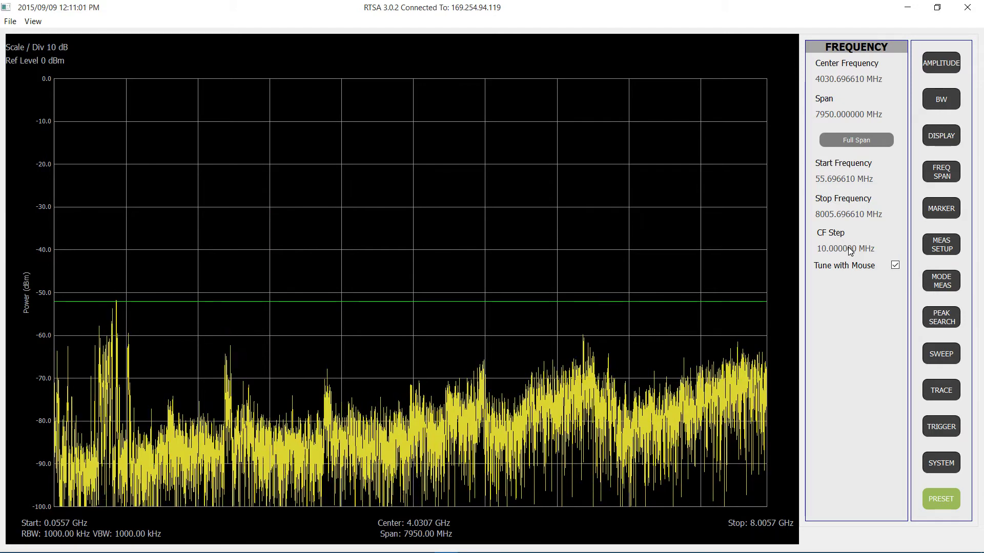
pyautogui.click(932, 216)
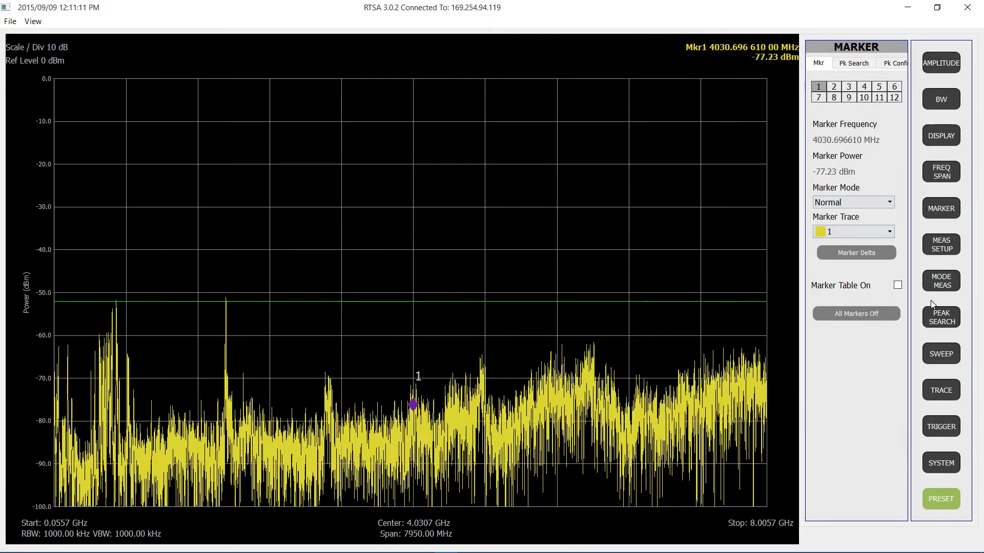
# Review the measurement setup's Avg/Hold Number of 100, then show the mode and measurement settings
pyautogui.click(941, 251)
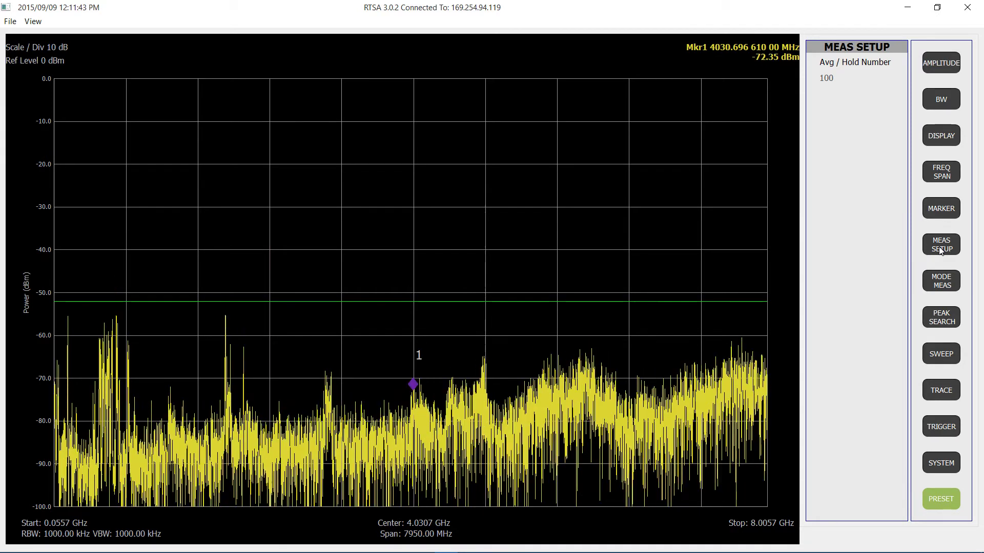
pyautogui.click(940, 279)
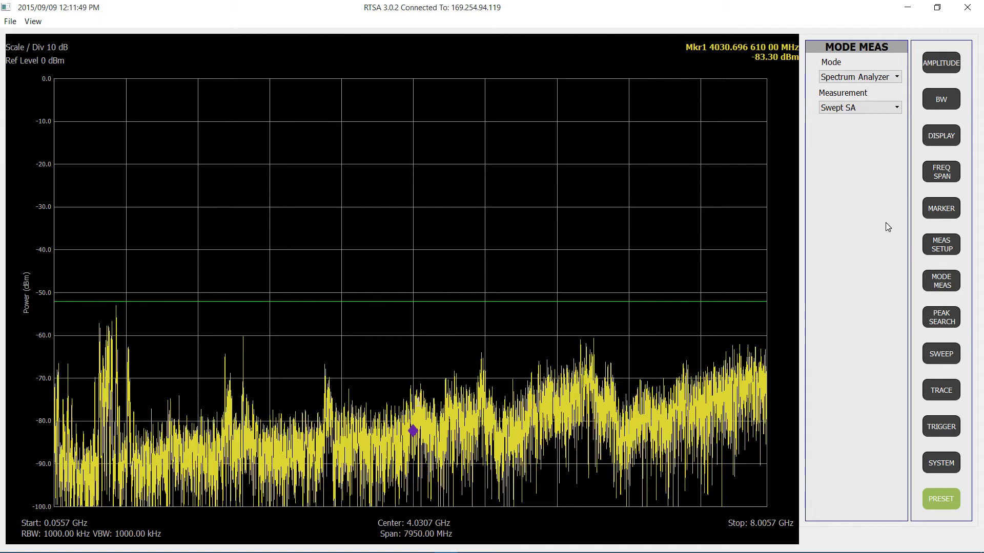
# Keep Spectrum Analyzer mode and Swept SA measurement, then peak-search marker 1 to 740.583353 MHz
pyautogui.click(895, 77)
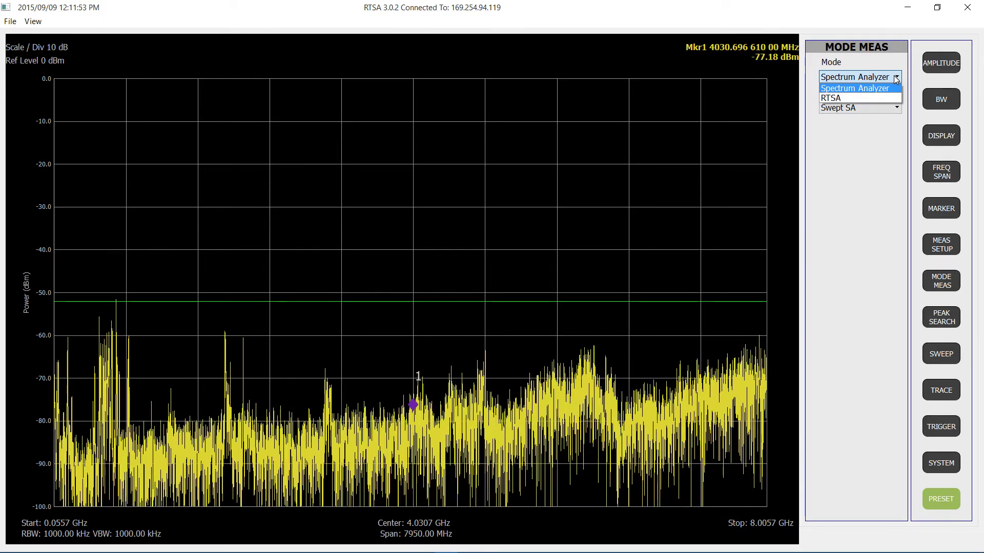
pyautogui.click(895, 87)
pyautogui.click(896, 107)
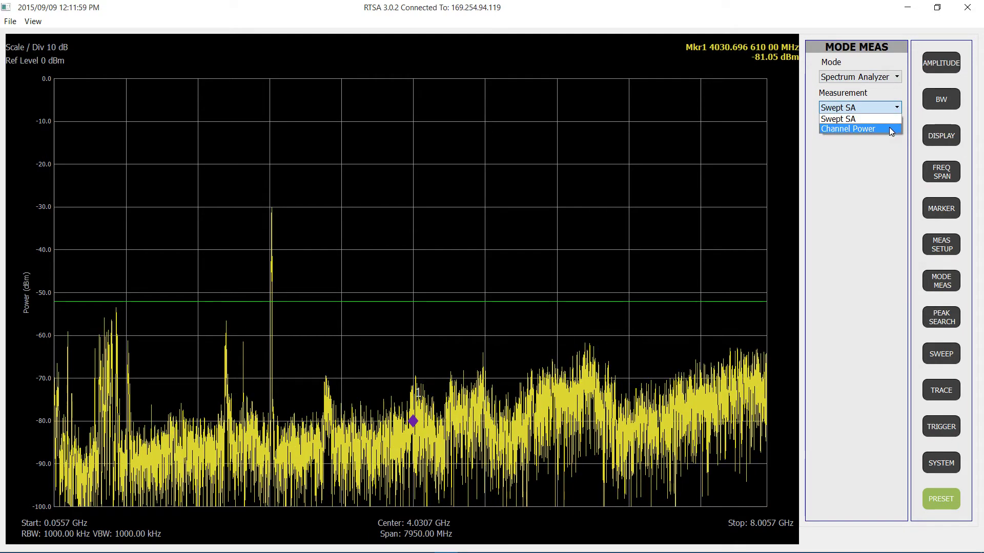
pyautogui.click(881, 200)
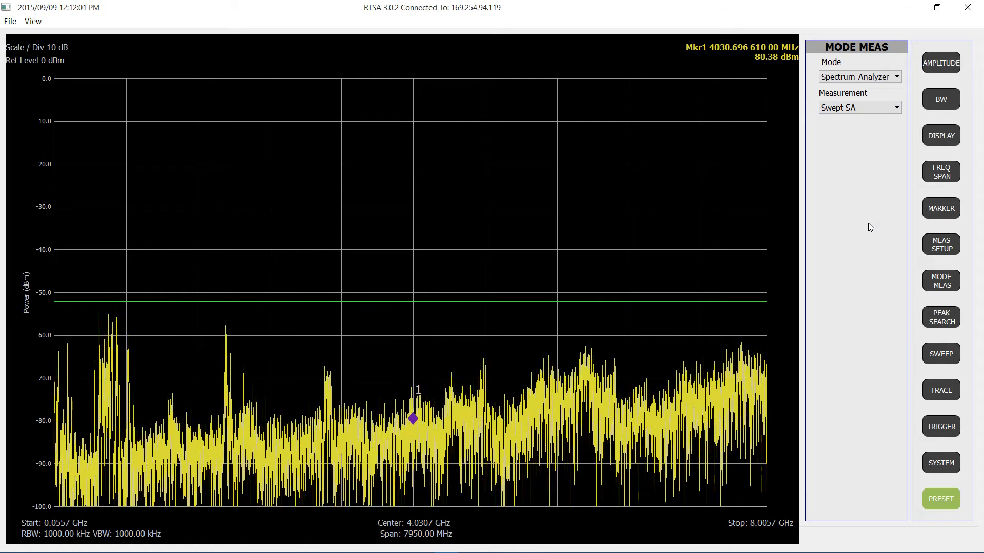
pyautogui.click(945, 319)
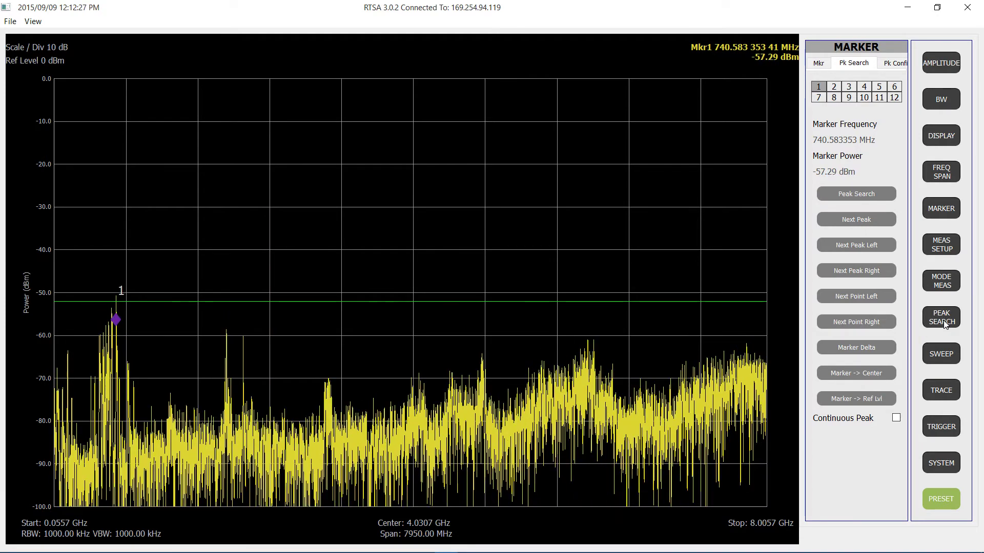
# Show the sweep settings, currently Sweep Normal with continuous sweeping
pyautogui.click(943, 355)
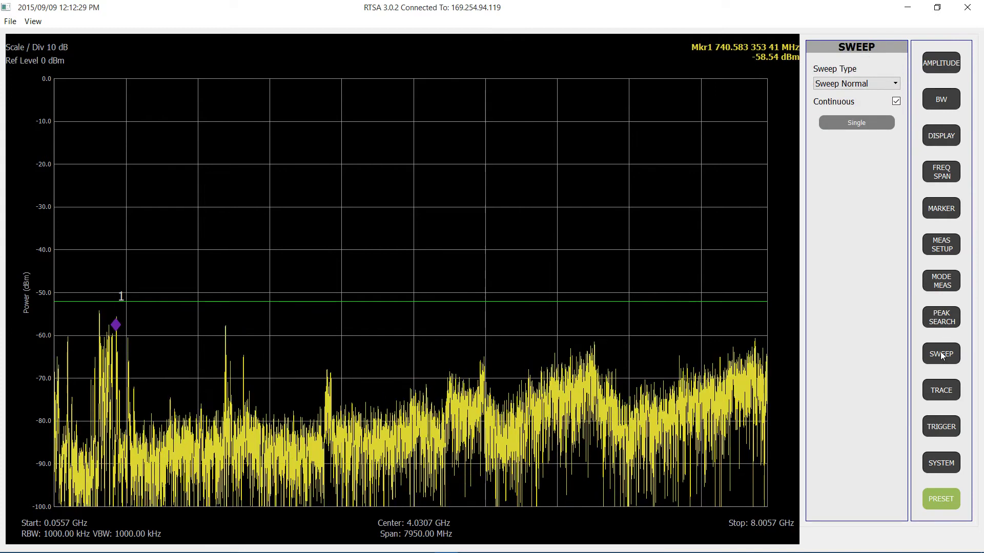
# Change the sweep type from Sweep Normal to Sweep Accuracy, leaving continuous sweep on
pyautogui.click(895, 85)
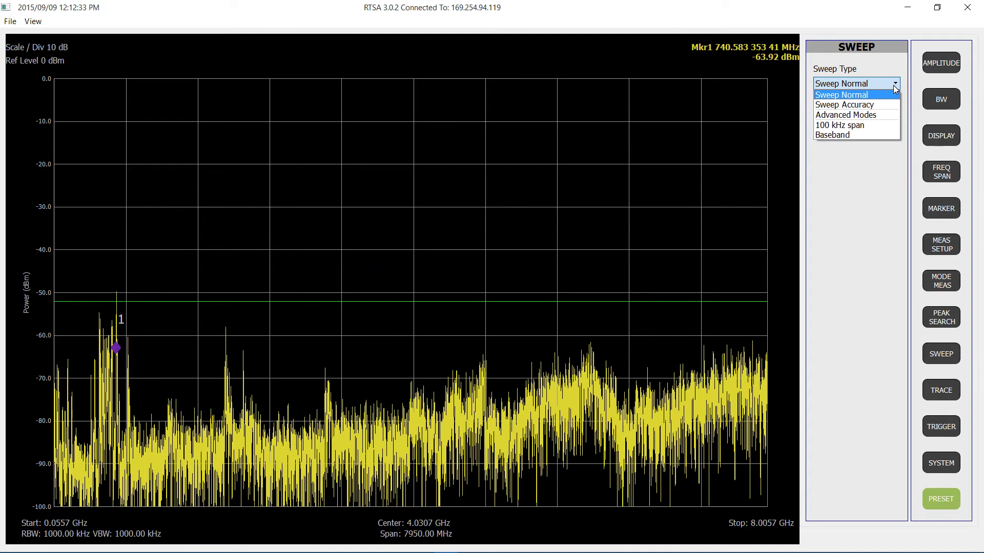
pyautogui.click(882, 105)
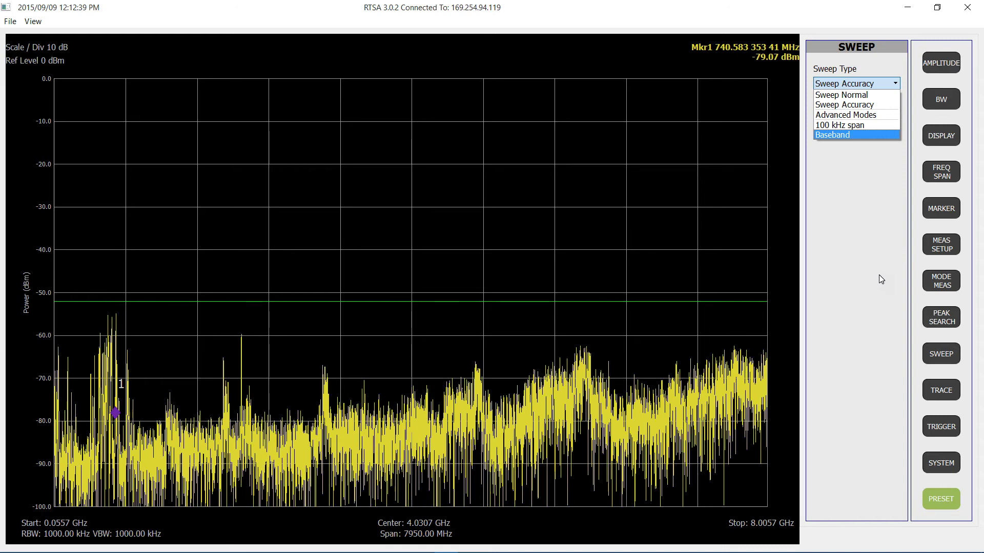
pyautogui.click(856, 185)
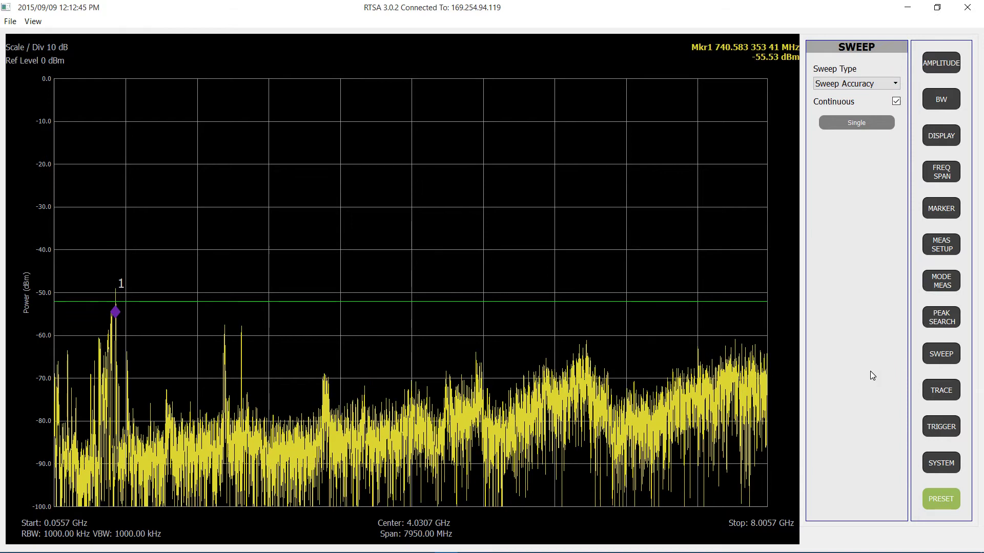
# Review trace 1's type and view options, keeping Clear/Write and Active
pyautogui.click(937, 387)
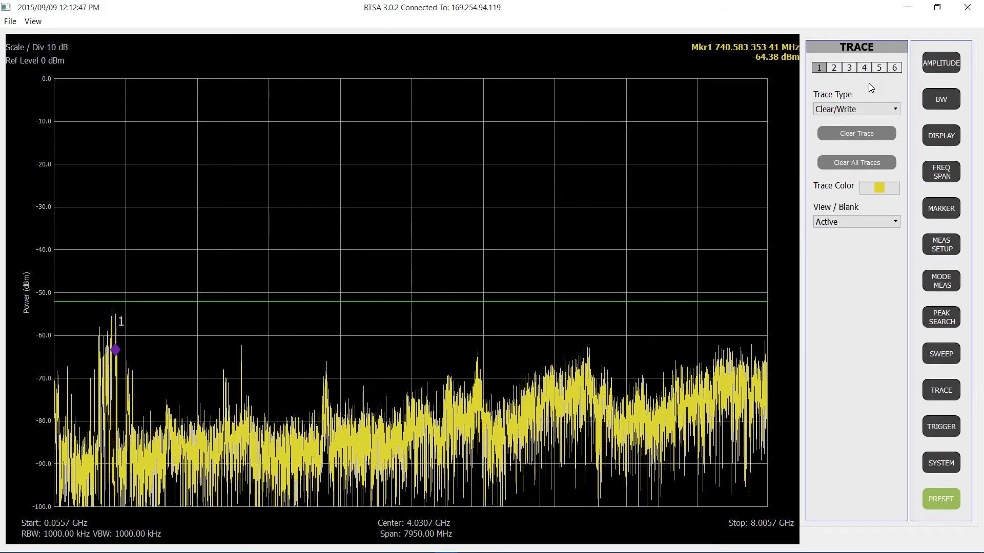
pyautogui.click(871, 108)
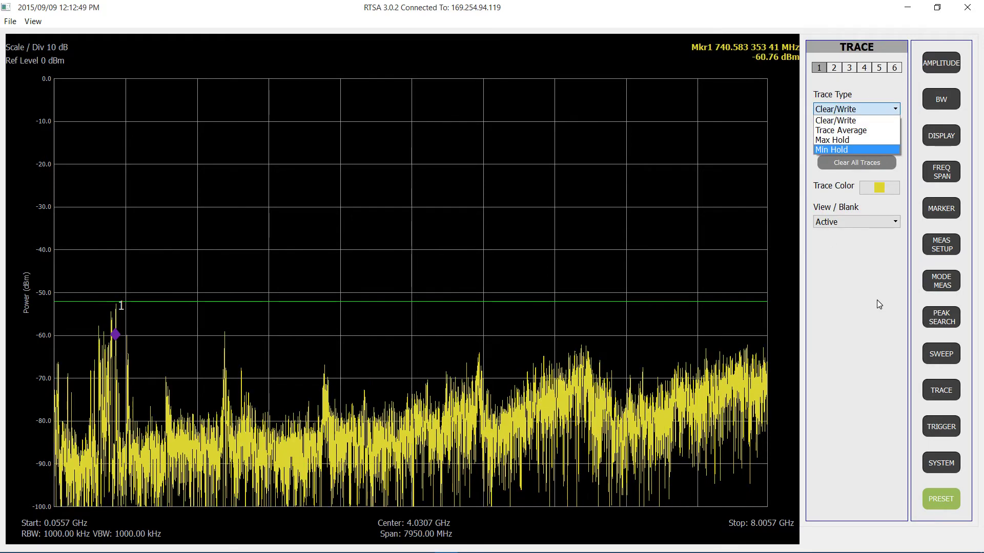
pyautogui.click(877, 299)
pyautogui.click(894, 221)
pyautogui.click(865, 304)
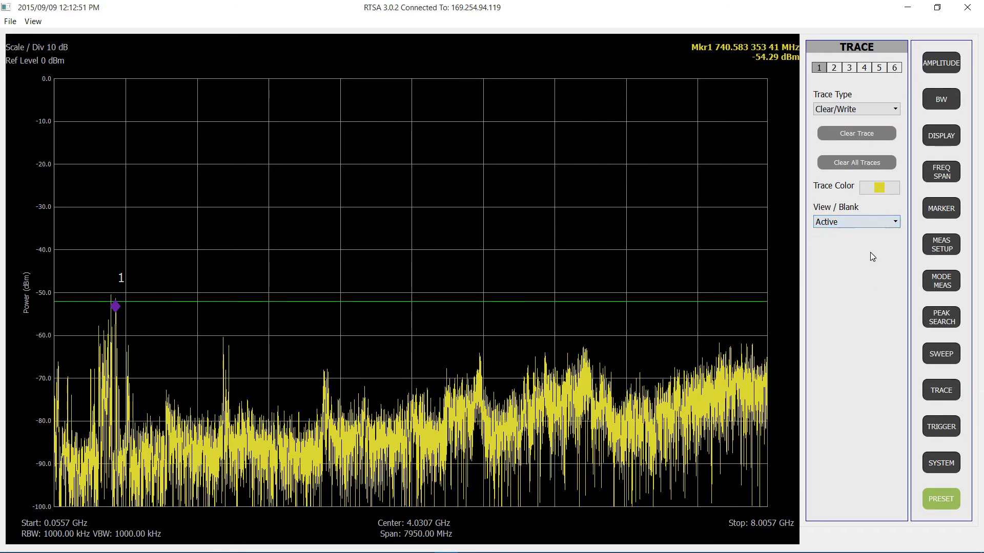
# Recolour trace 1 bright yellow, then show the Free Run trigger settings
pyautogui.click(878, 189)
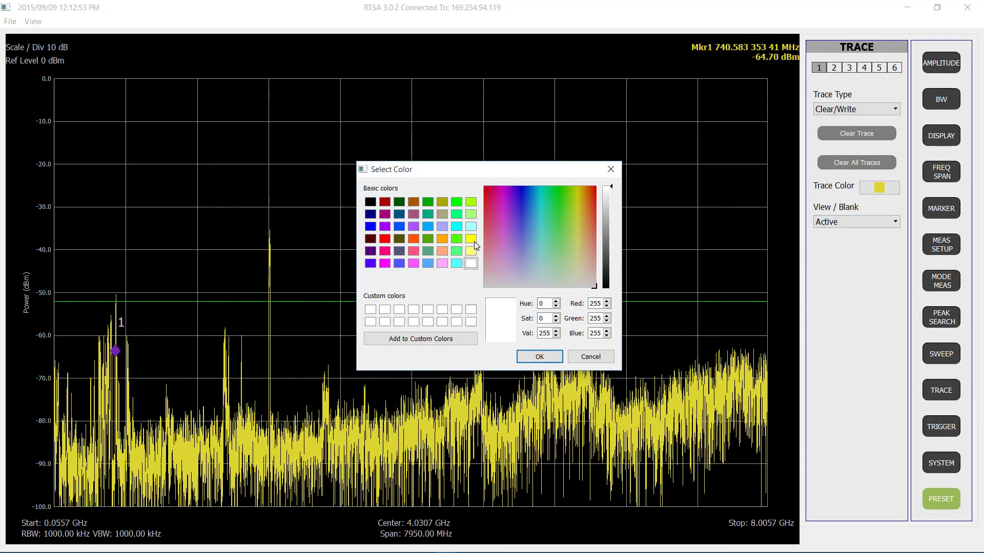
pyautogui.click(471, 240)
pyautogui.click(539, 356)
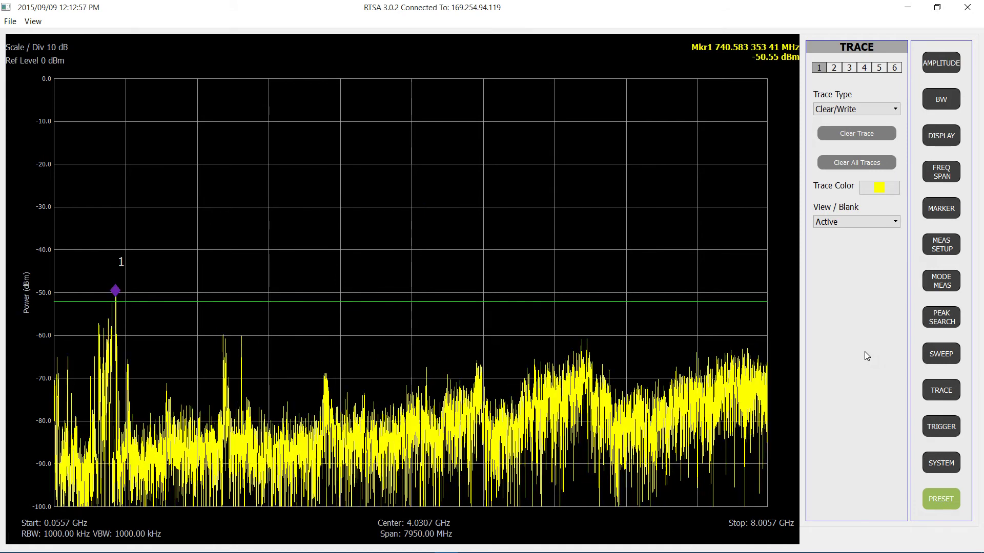
pyautogui.click(939, 426)
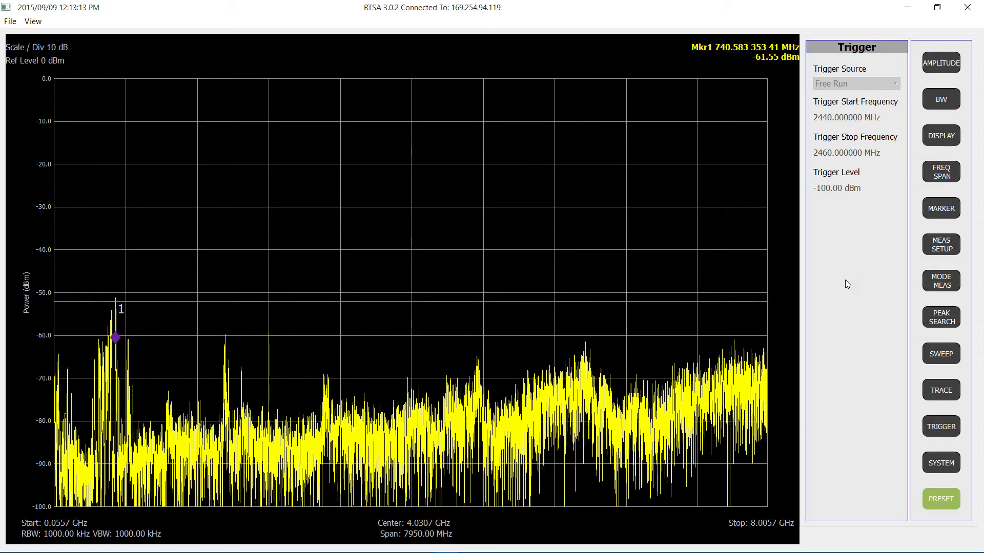
# Review the system settings (decimation, IQ path, PLL), then show the Preset All option
pyautogui.click(933, 465)
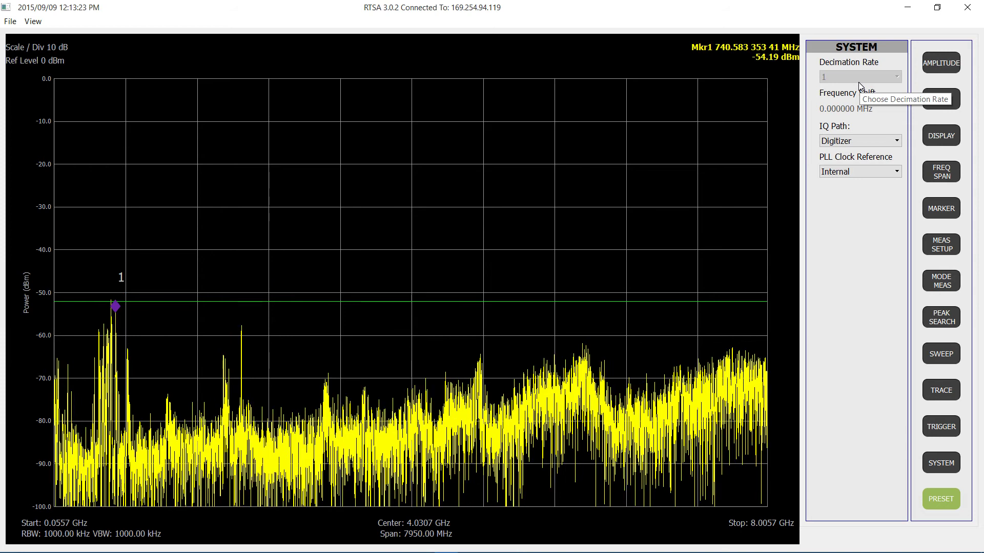
pyautogui.click(942, 499)
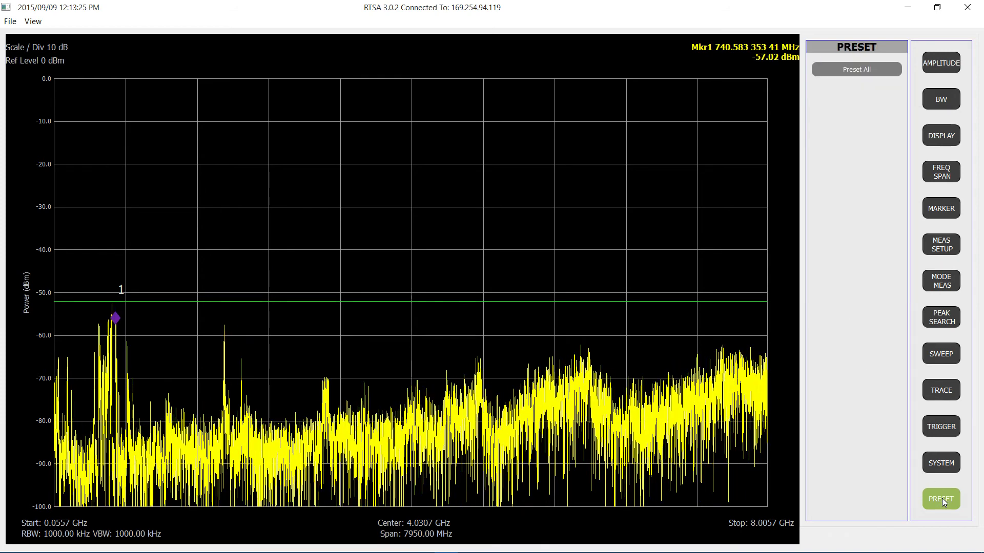
# Preset All, then check the start, centre, stop, ref level and scale/div keypads
pyautogui.click(846, 75)
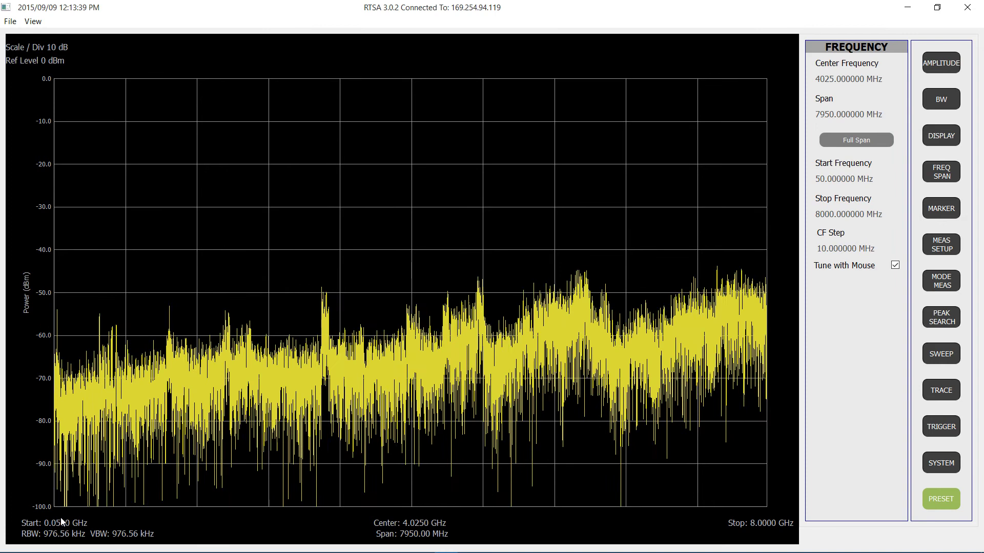
pyautogui.click(63, 523)
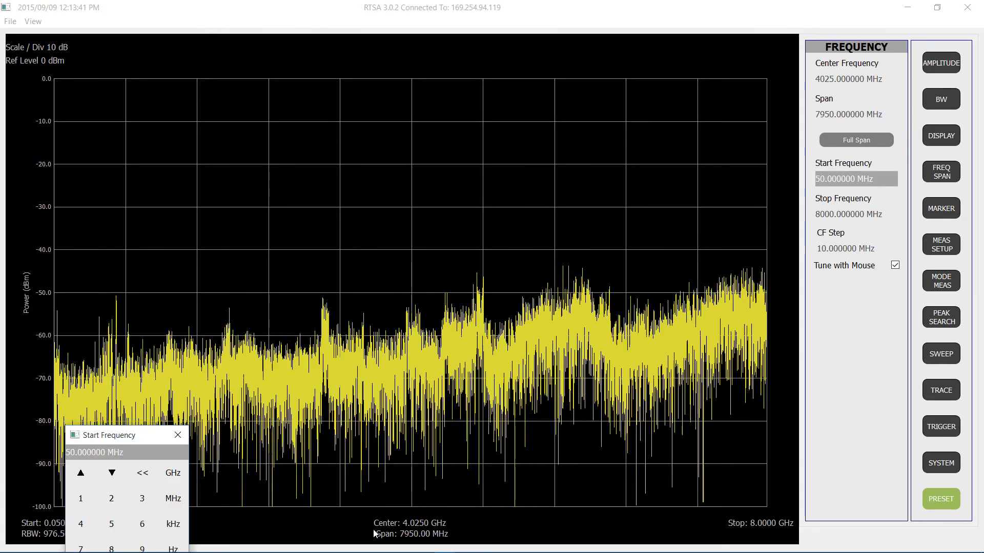
pyautogui.click(392, 525)
pyautogui.click(731, 528)
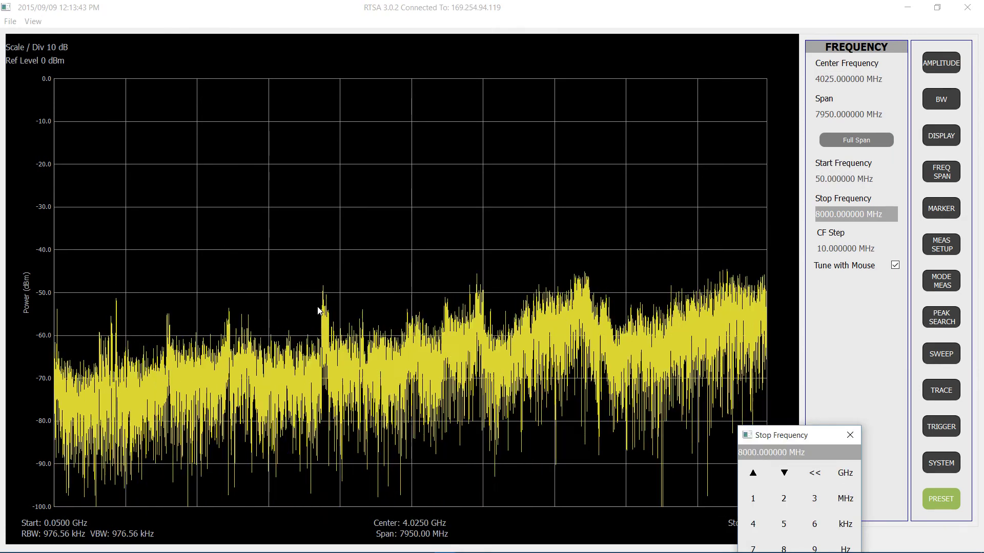
pyautogui.click(39, 60)
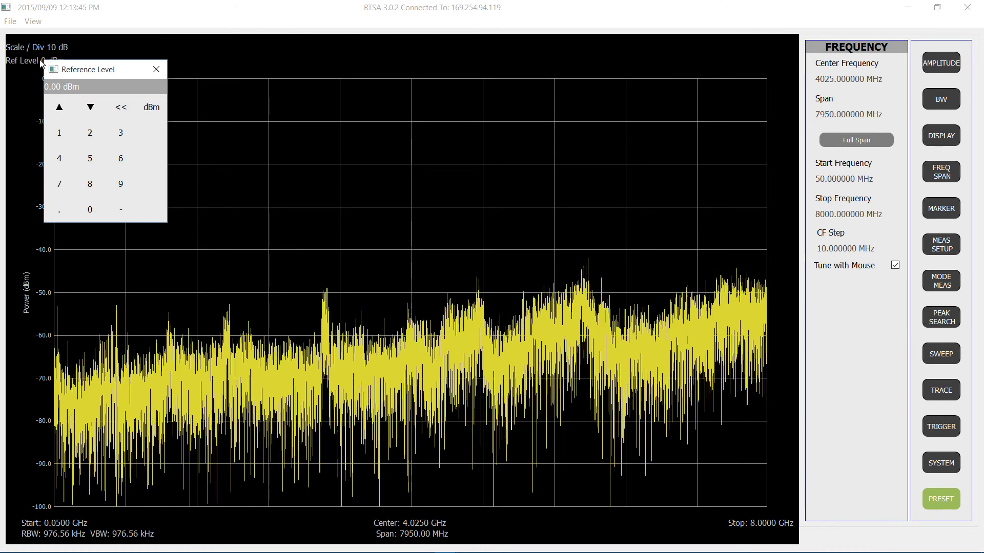
pyautogui.click(38, 47)
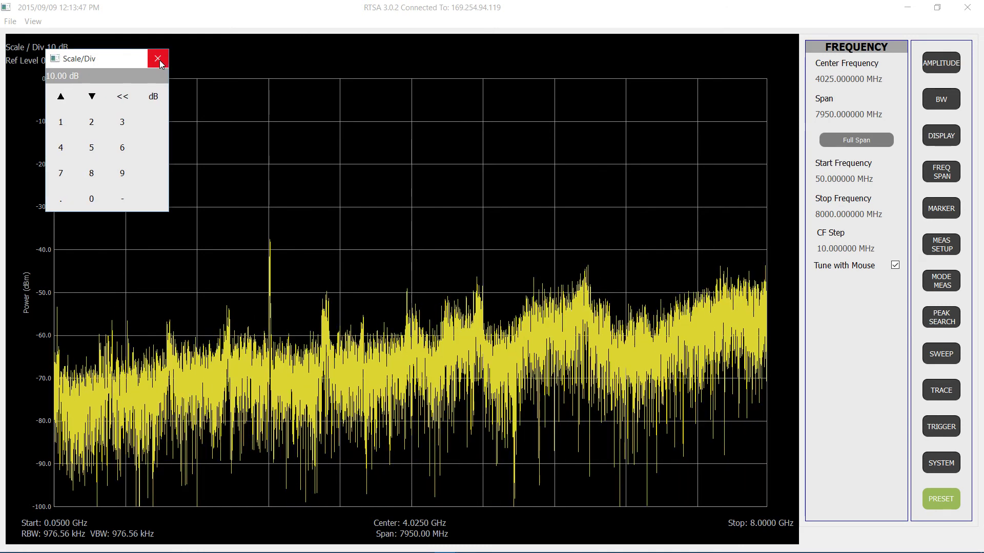
pyautogui.click(158, 58)
pyautogui.click(11, 22)
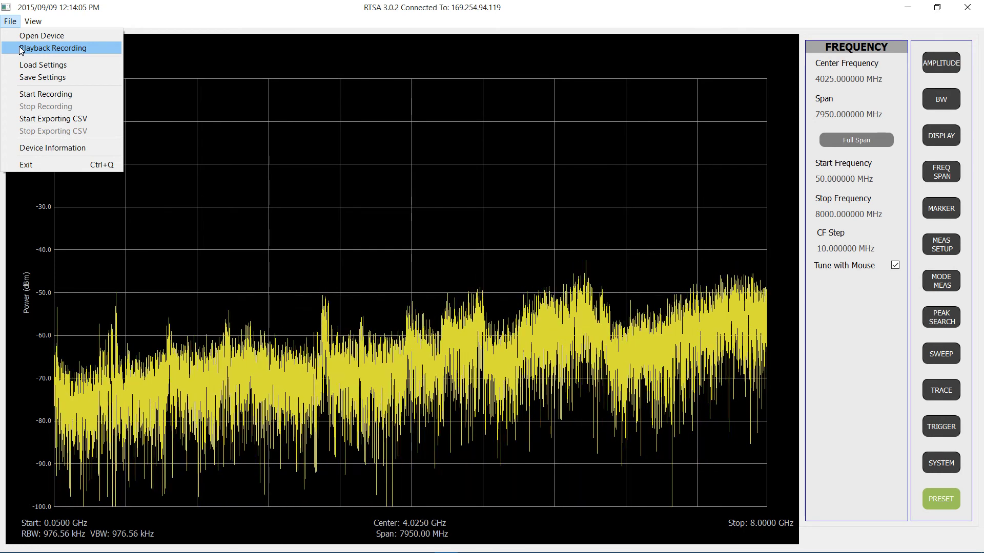
pyautogui.click(461, 17)
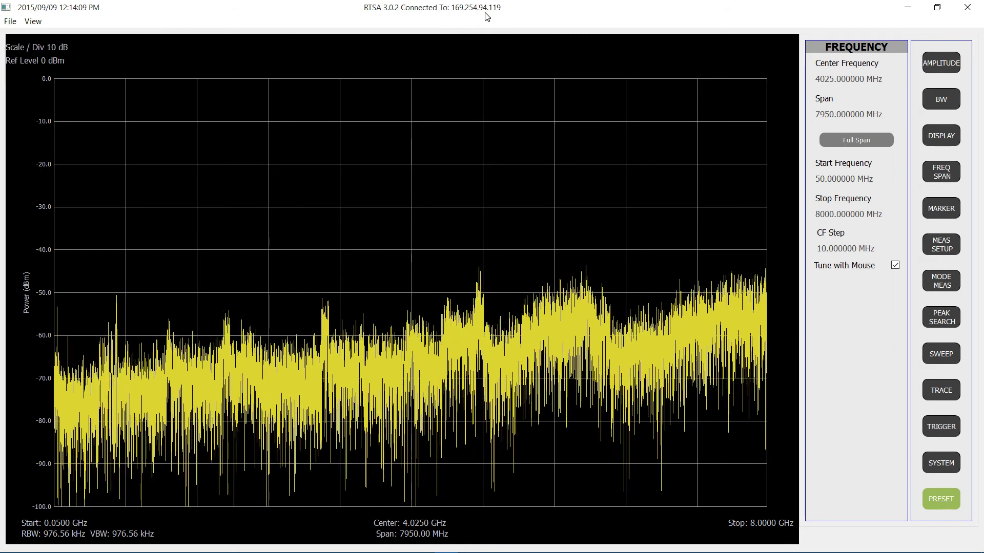
pyautogui.click(16, 23)
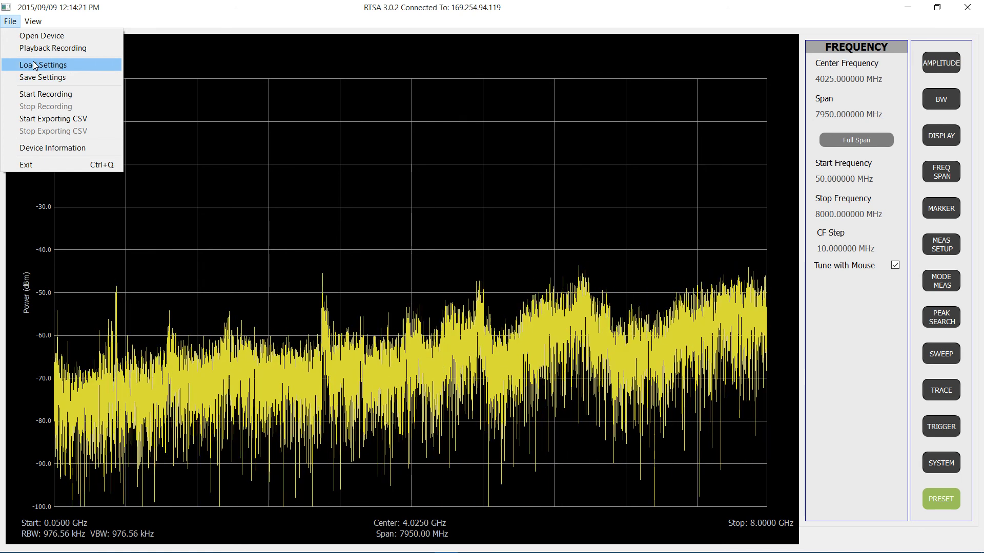
pyautogui.moveTo(41, 22)
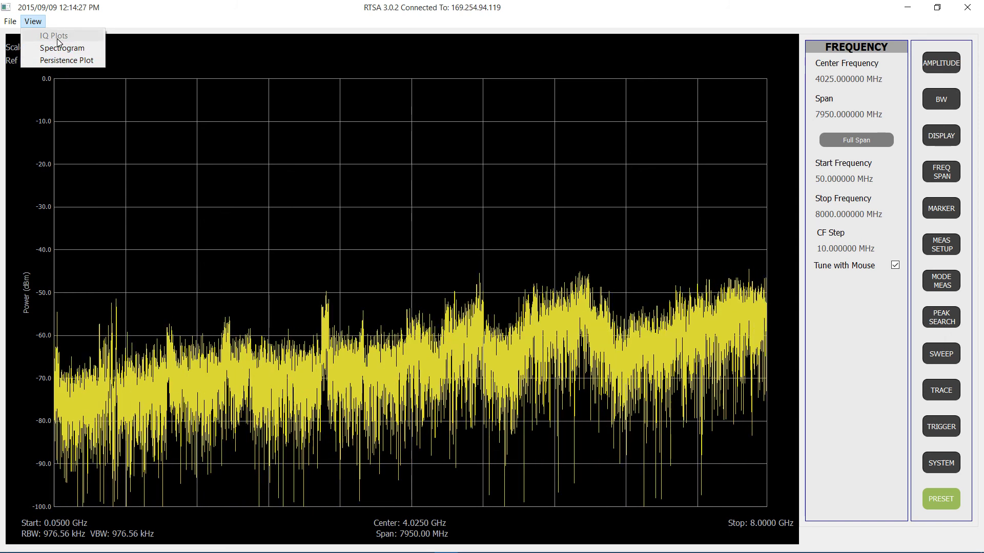
pyautogui.click(226, 53)
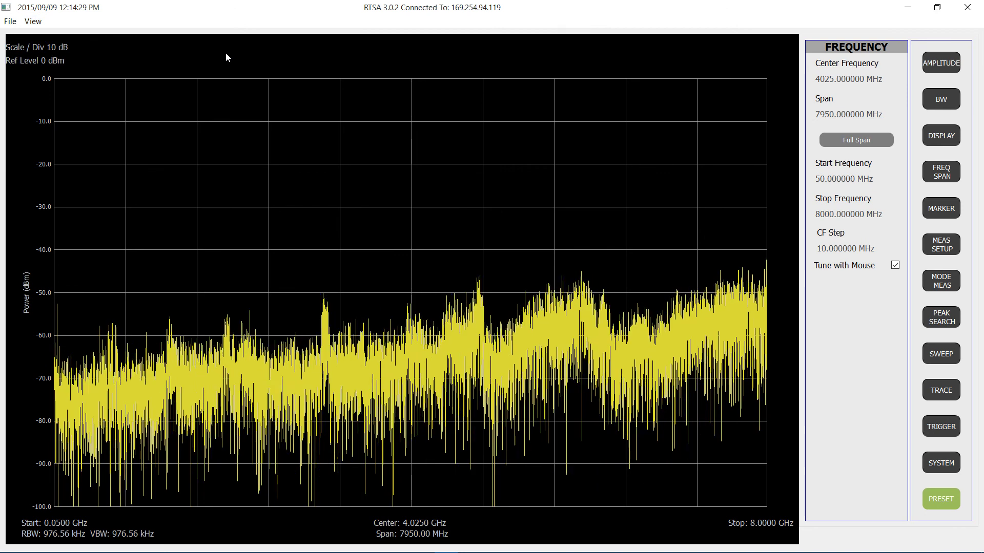